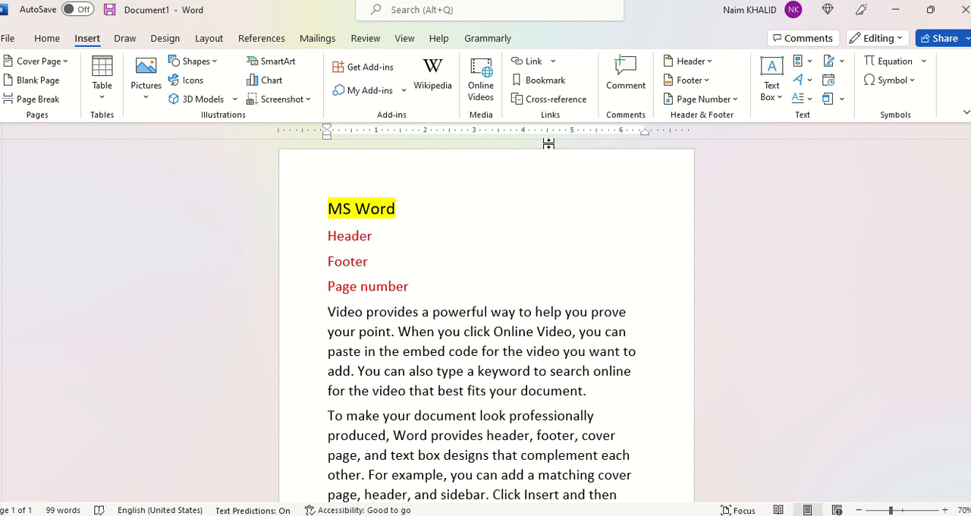
scroll(574, 299, down, 5)
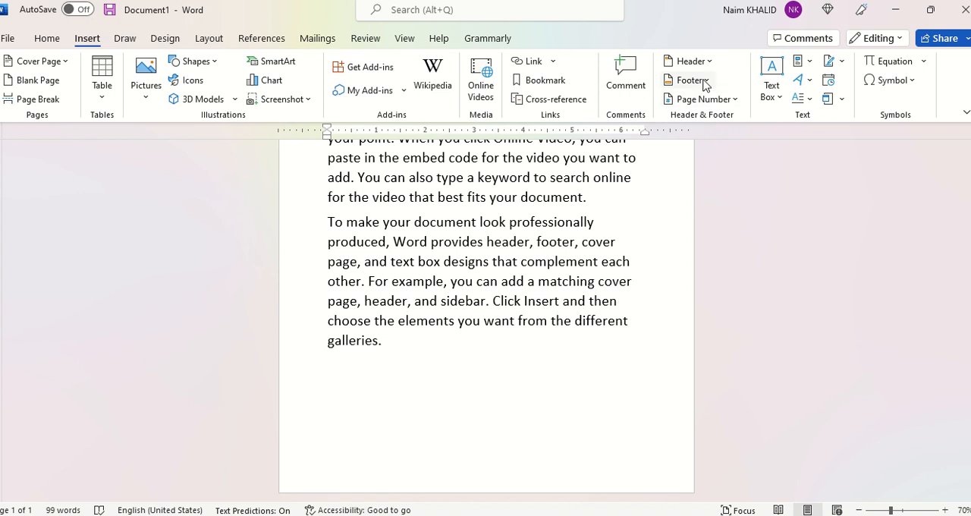
click(736, 100)
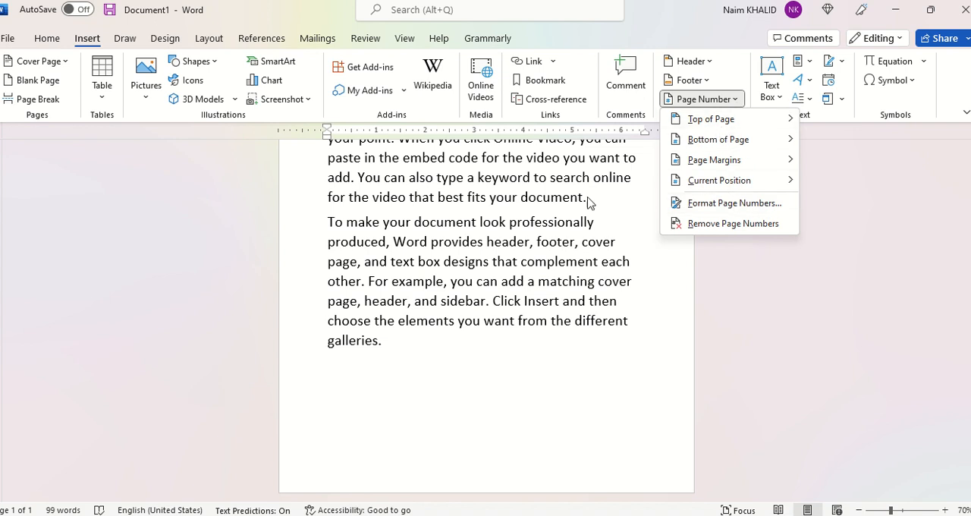
scroll(501, 233, up, 5)
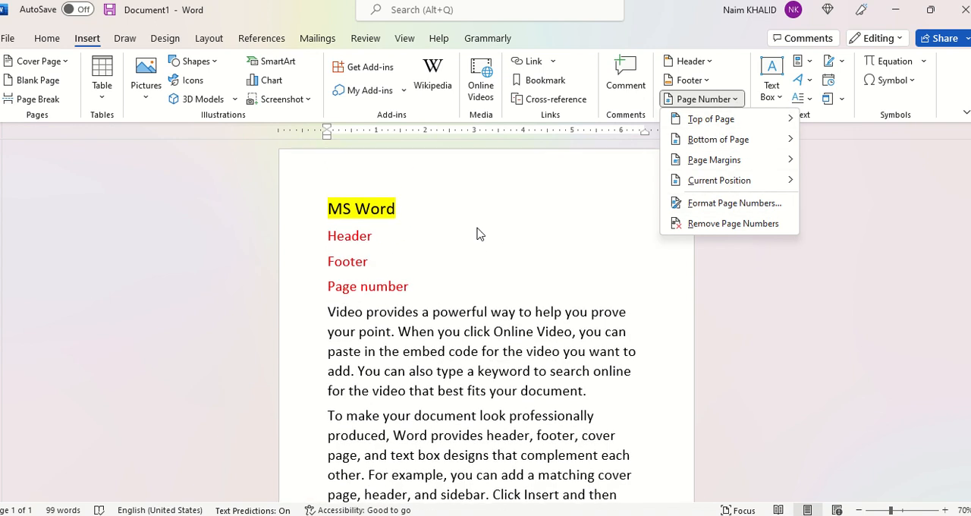
click(489, 212)
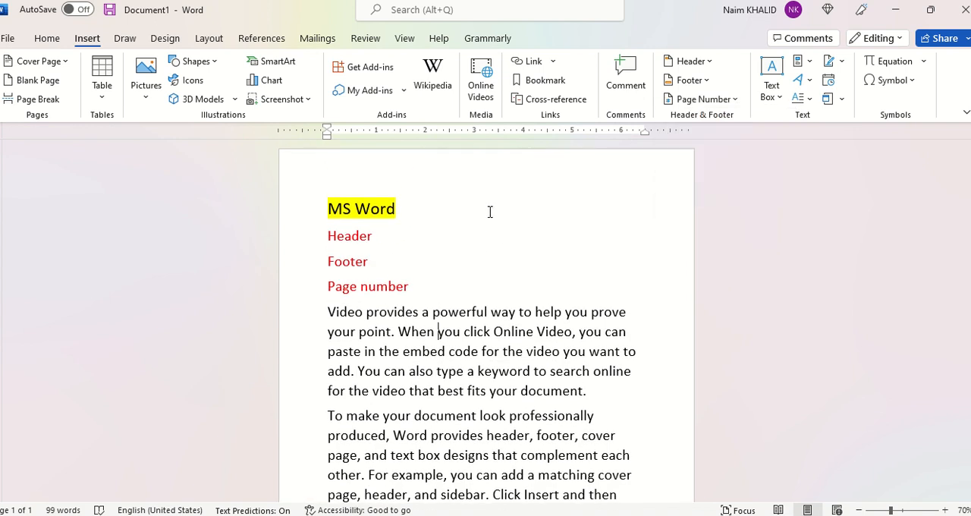
- Insert the built-in Blank (Three Columns) header into the document
click(711, 61)
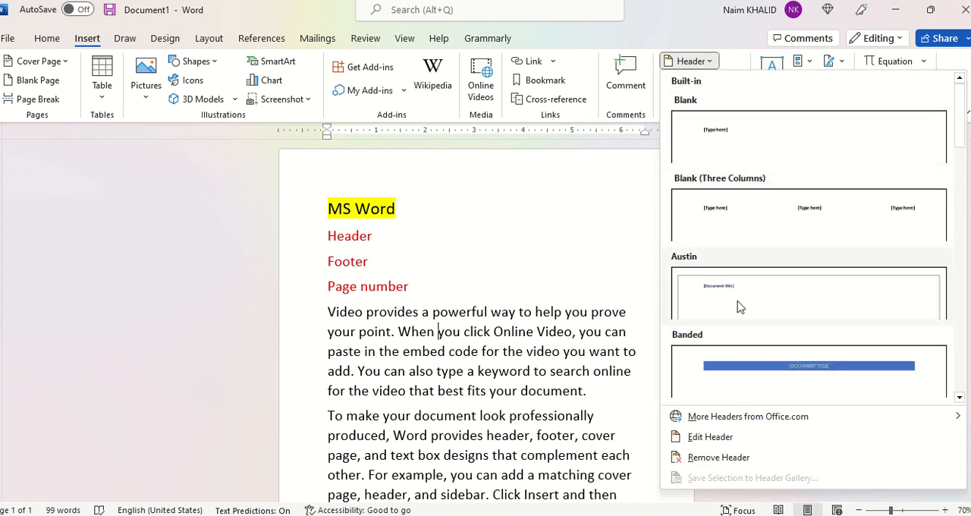
scroll(743, 368, down, 5)
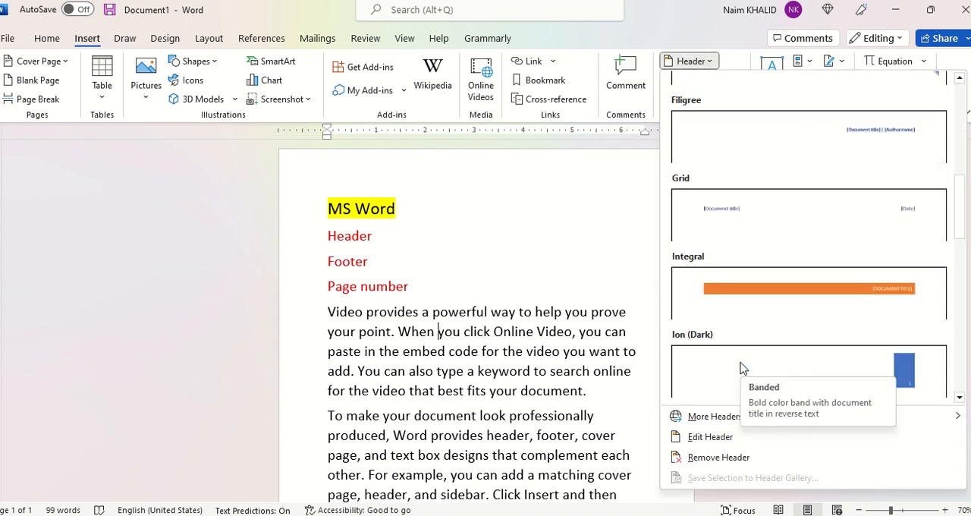
scroll(743, 368, down, 10)
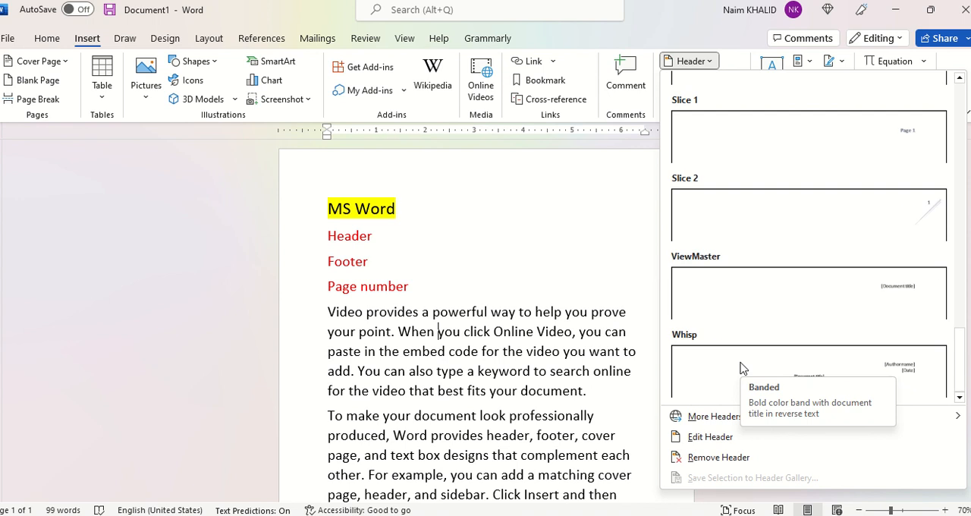
scroll(761, 214, up, 15)
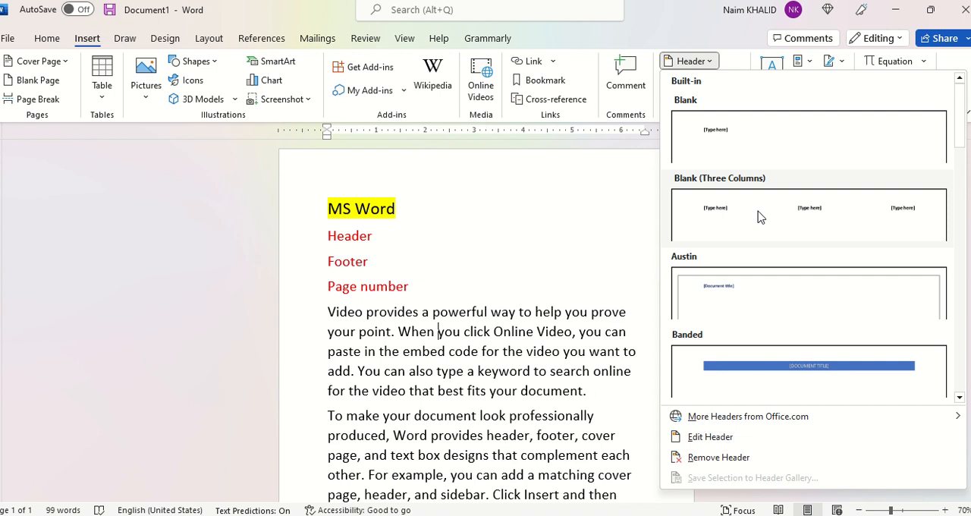
click(760, 216)
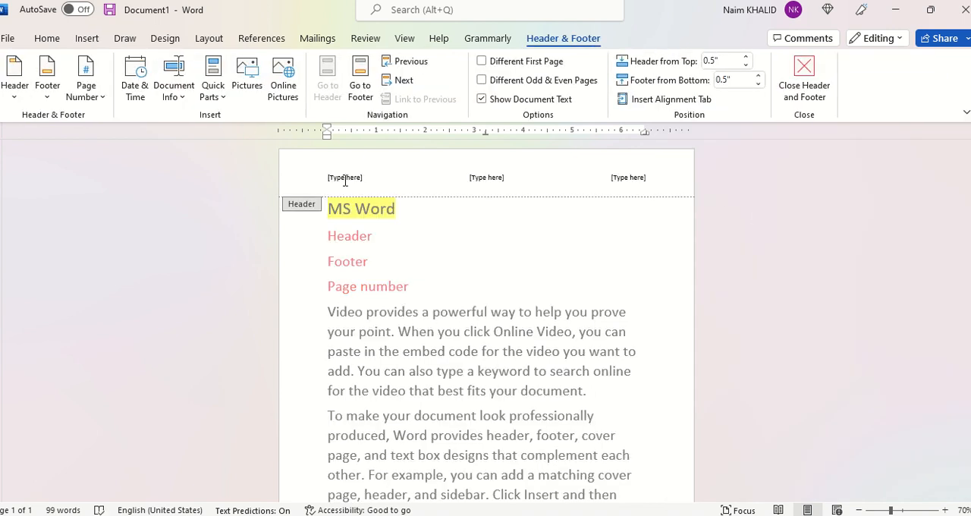
- Fill the header's left placeholder with "Organizational logo" and its centre placeholder with "Document name"
click(345, 179)
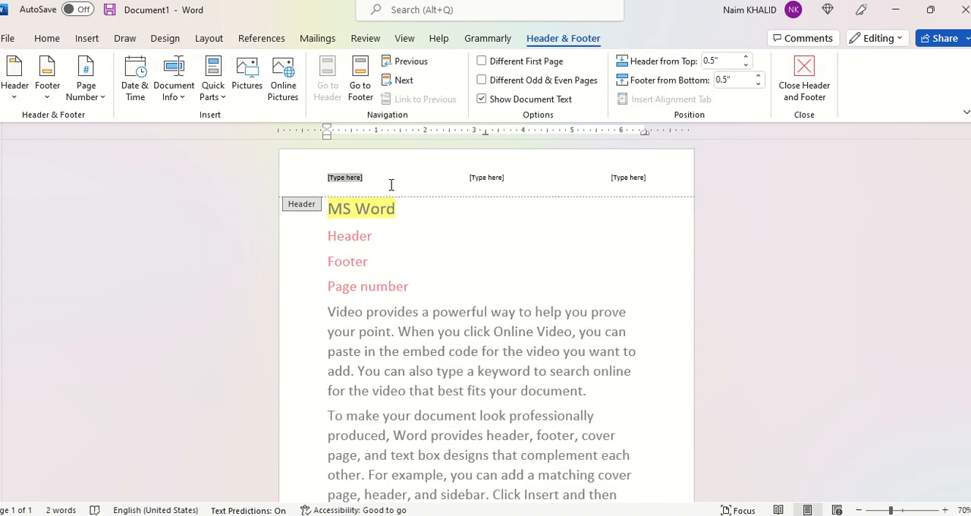
text(Organizational logo)
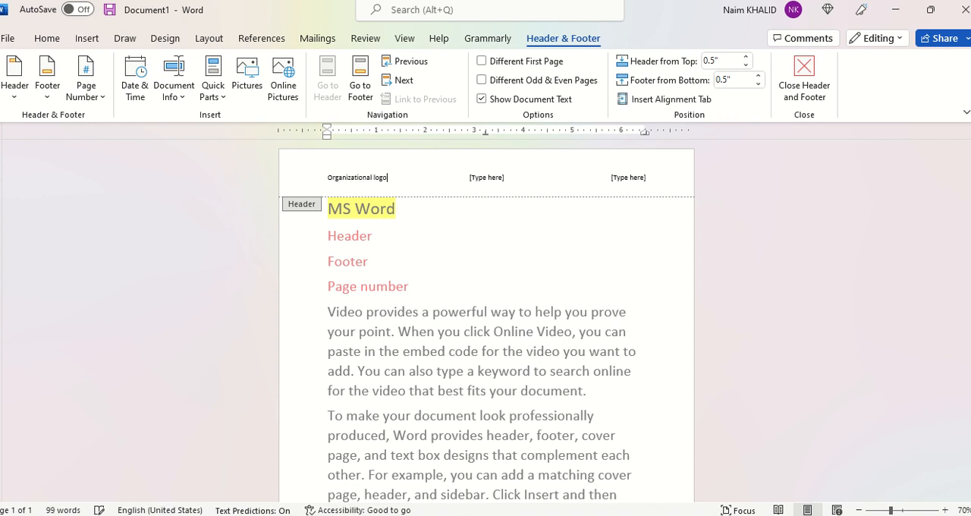
click(513, 177)
text(Document name)
- Fill the header's right placeholder with "Document No: 33333" and return to the body text
click(641, 176)
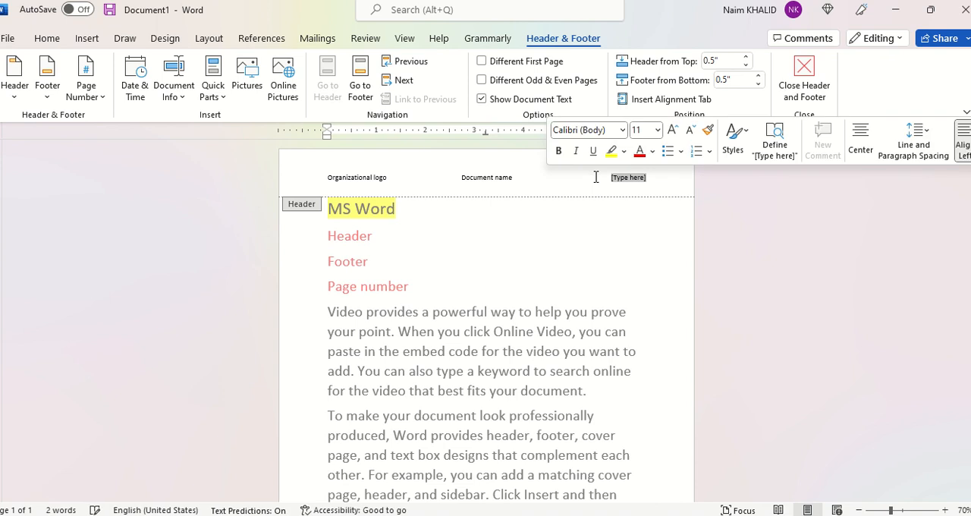
text(Approve)
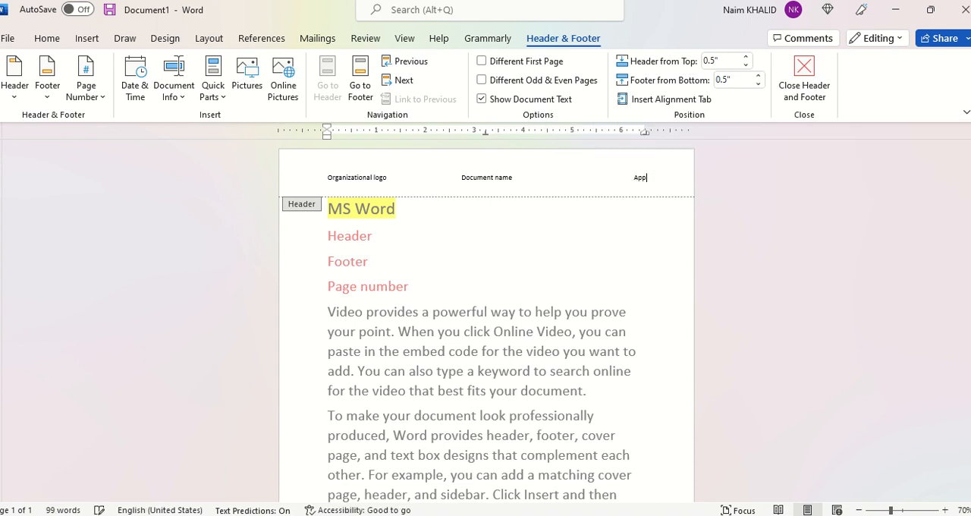
key(BackSpace)
key(BackSpace)
text(Document No: 33333)
double_click(469, 262)
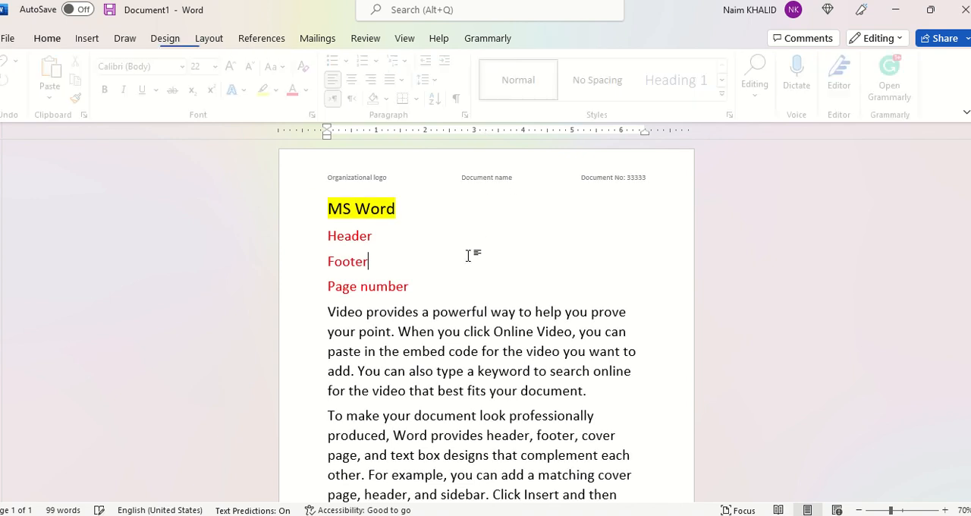
- Insert the built-in Blank (Three Columns) footer into the document
scroll(466, 258, down, 3)
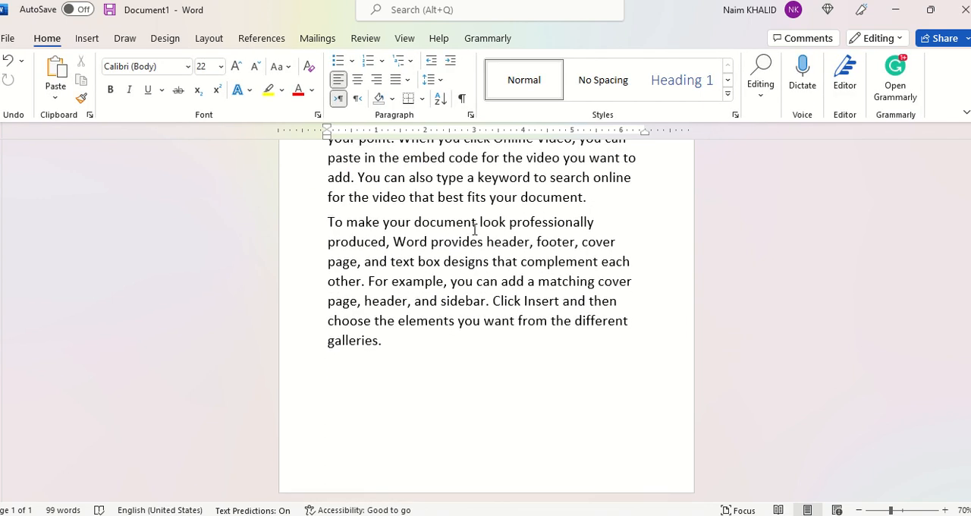
click(86, 38)
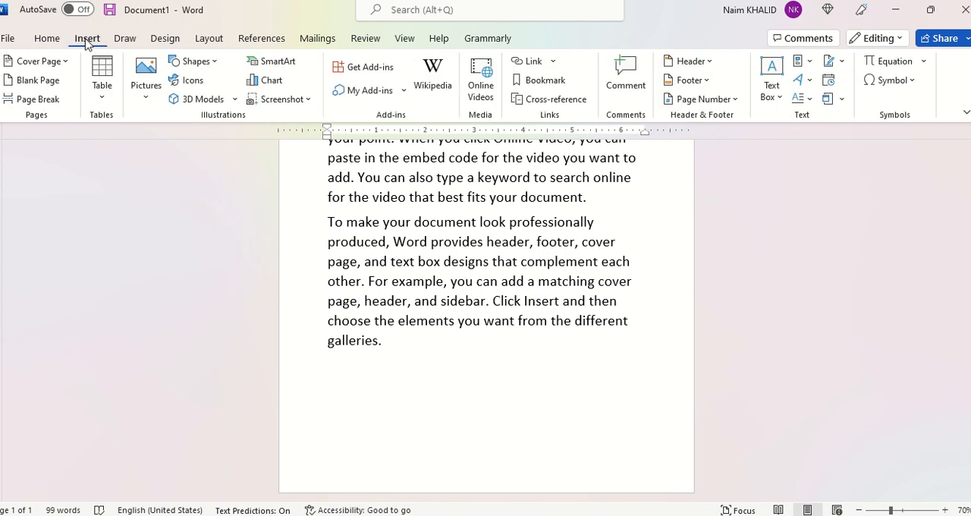
click(706, 81)
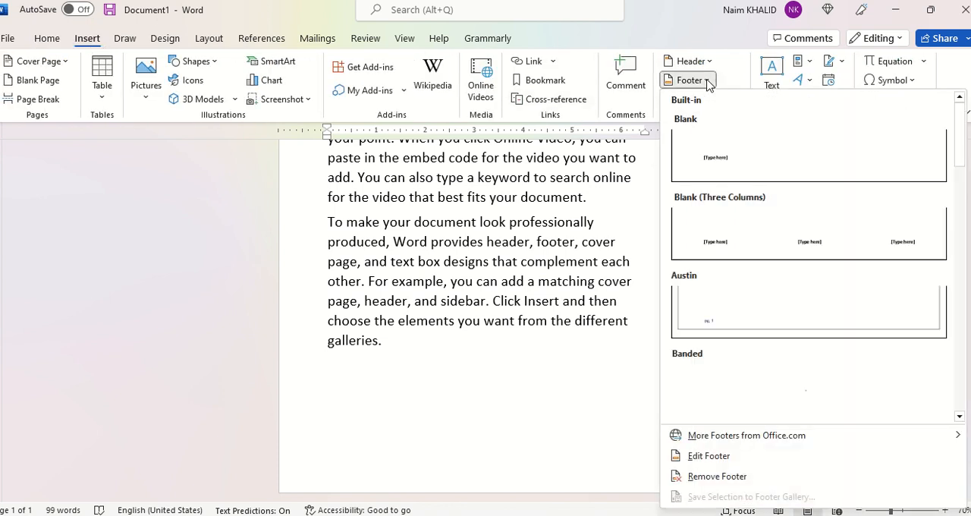
scroll(755, 242, down, 6)
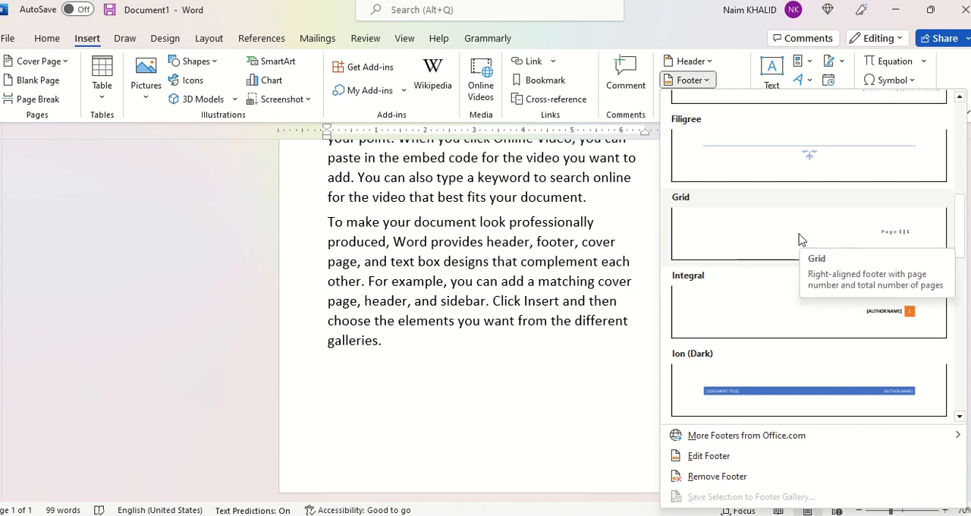
scroll(800, 240, down, 3)
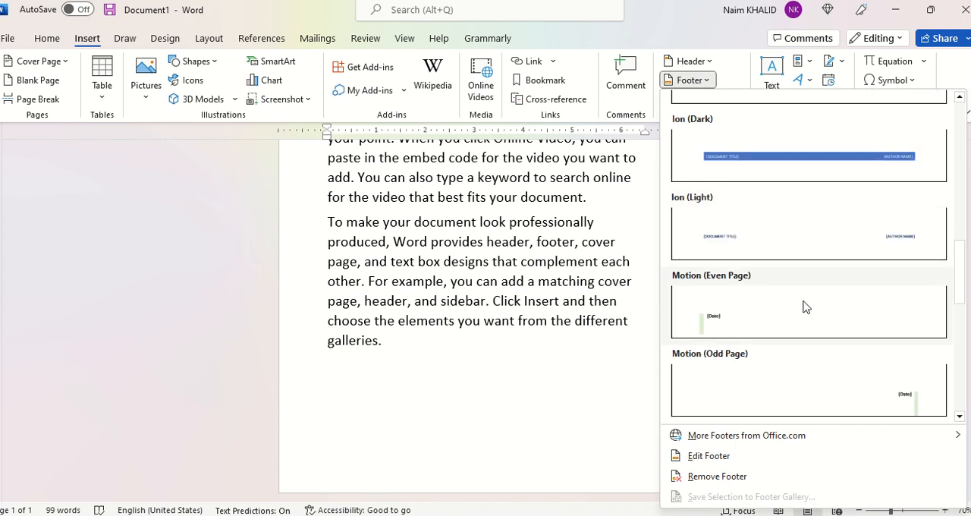
scroll(805, 307, down, 3)
scroll(805, 307, down, 3)
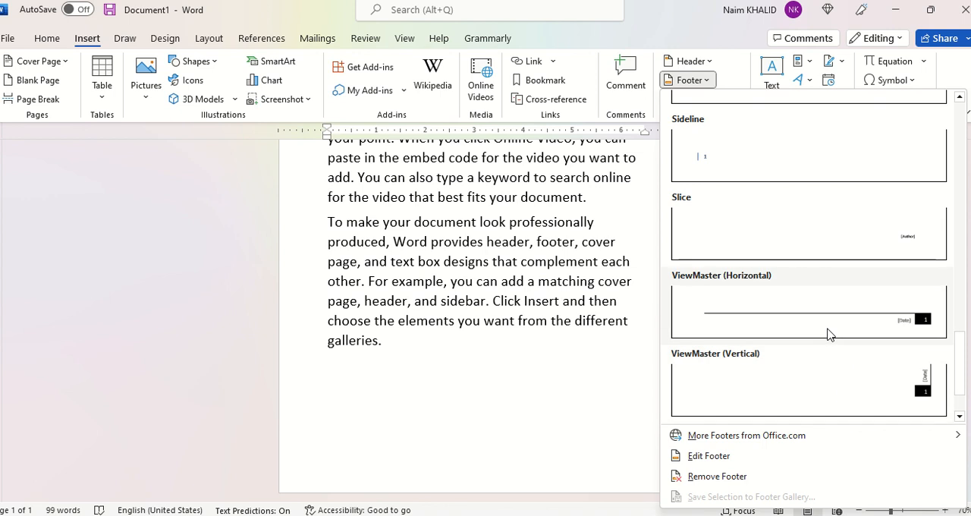
scroll(827, 332, down, 1)
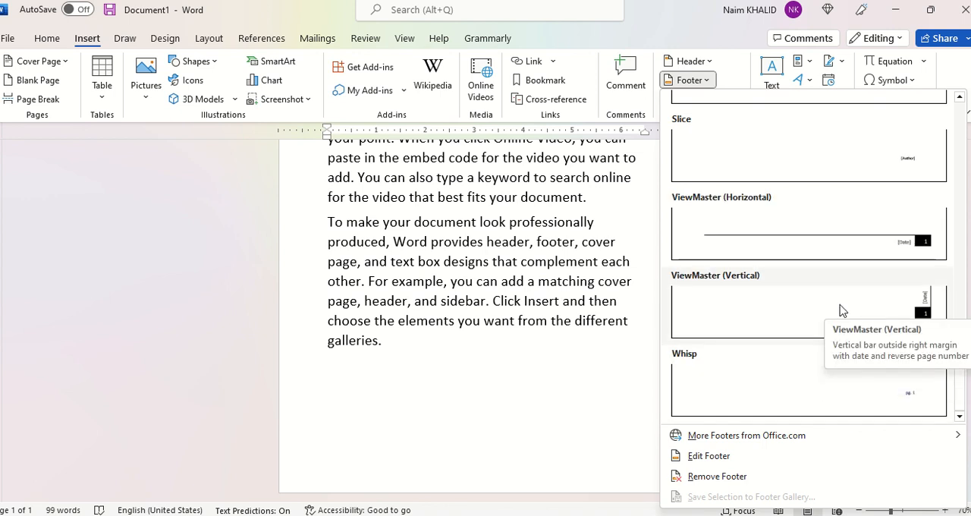
scroll(841, 310, up, 15)
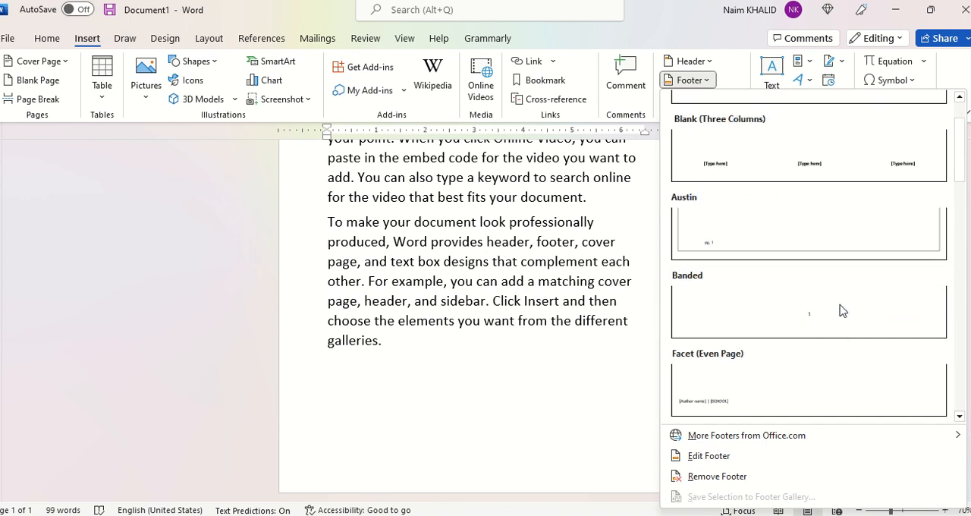
scroll(829, 243, up, 1)
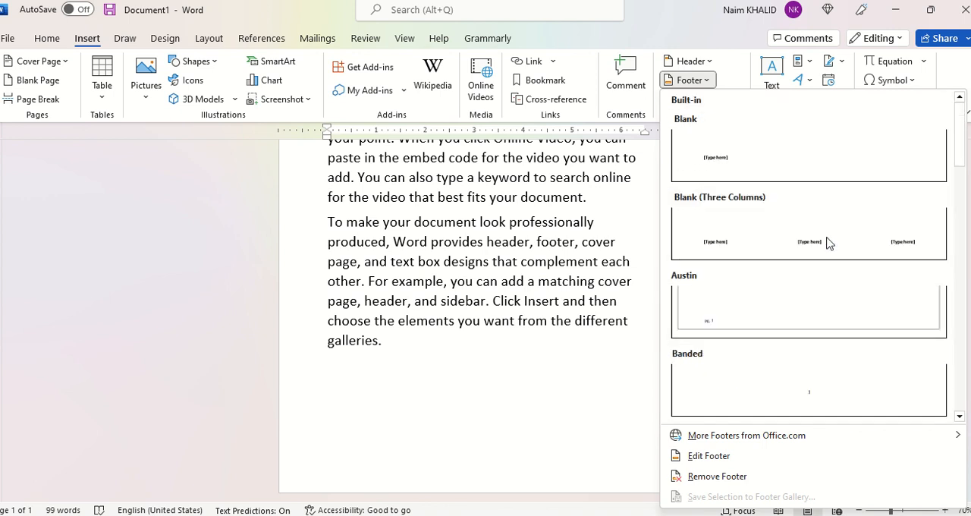
click(784, 243)
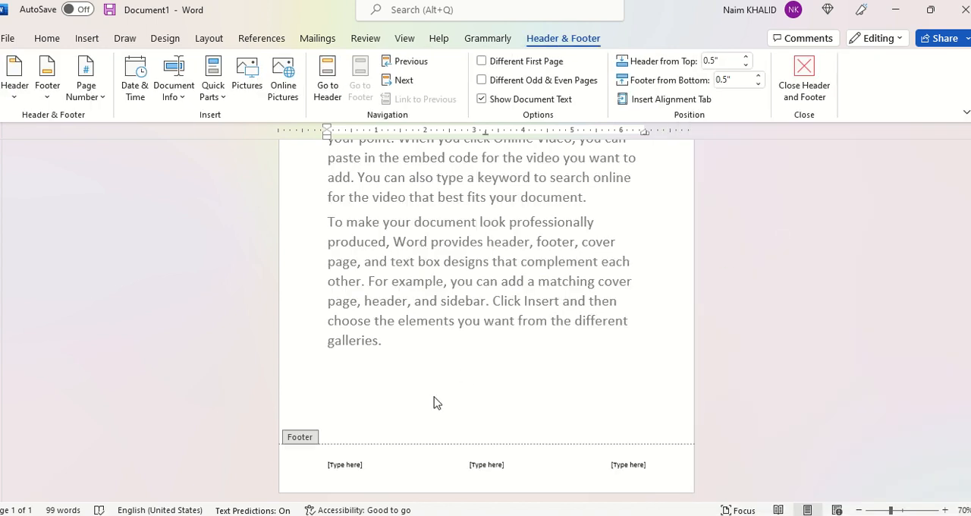
- Fill the three footer placeholders from left to right with "Reviewed by:", "Approved by:" and "Date:"
click(351, 466)
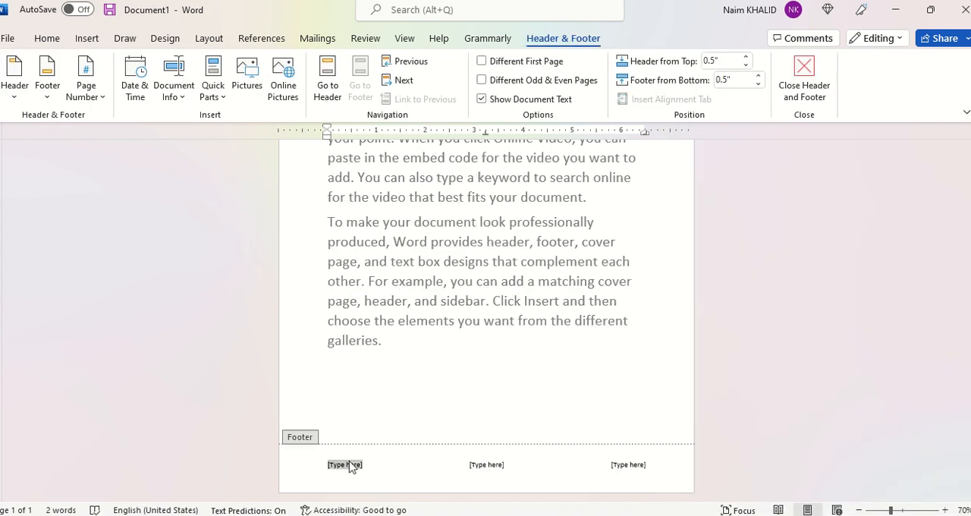
text(Reviewed)
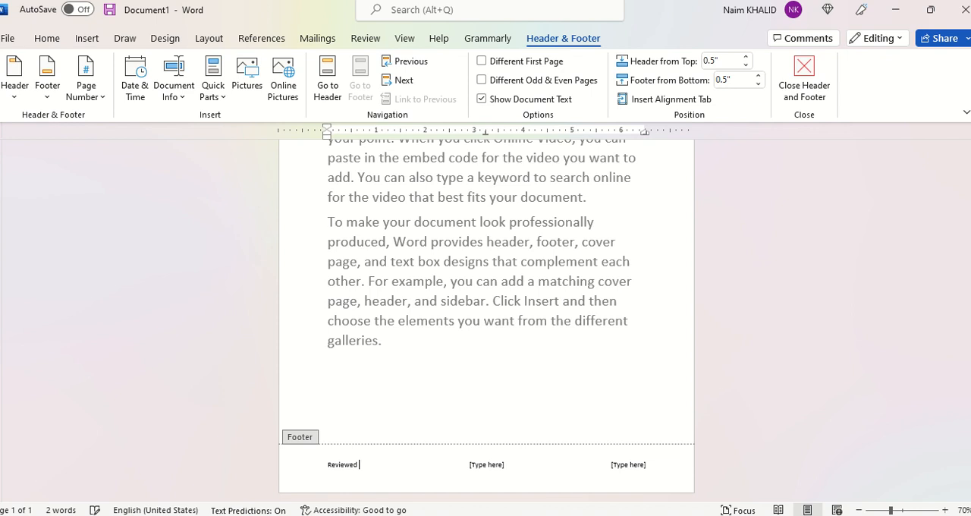
text( by:)
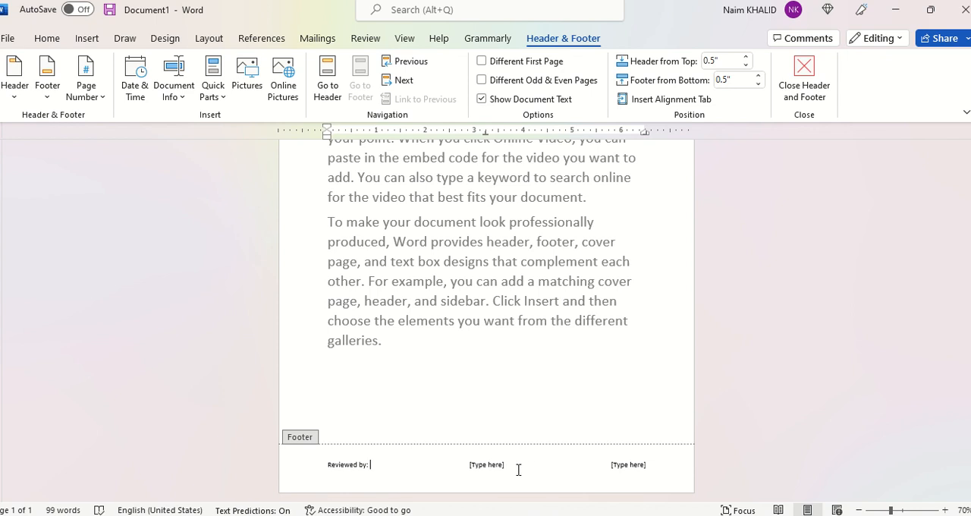
click(497, 469)
text(Ap)
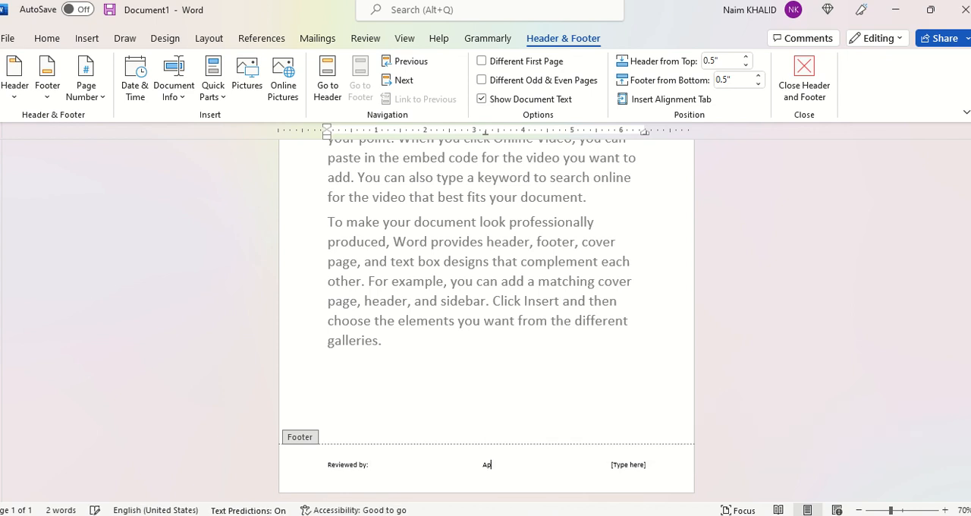
text(proved by:)
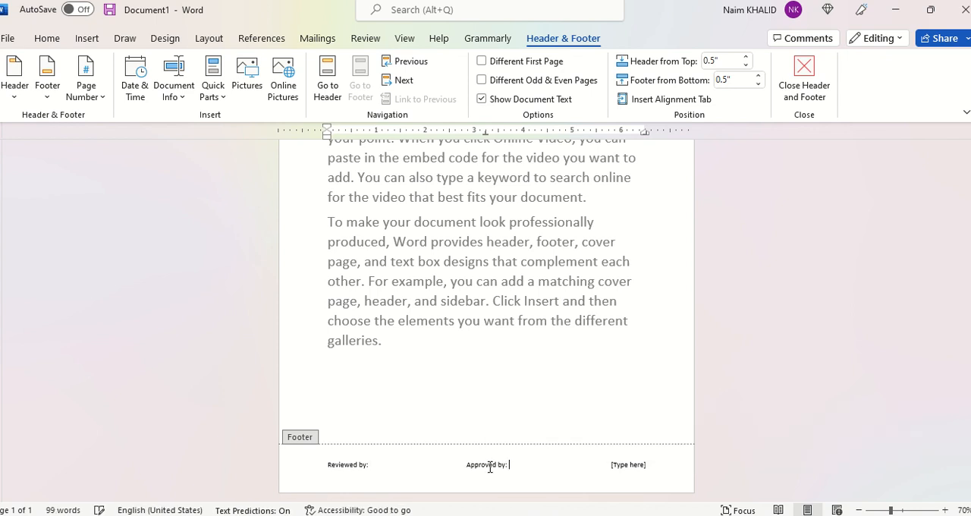
click(624, 468)
text(Date:)
- Replace the whole footer text with a bottom-of-page number in the Plain Number 1 style
click(348, 469)
drag(329, 467, 641, 463)
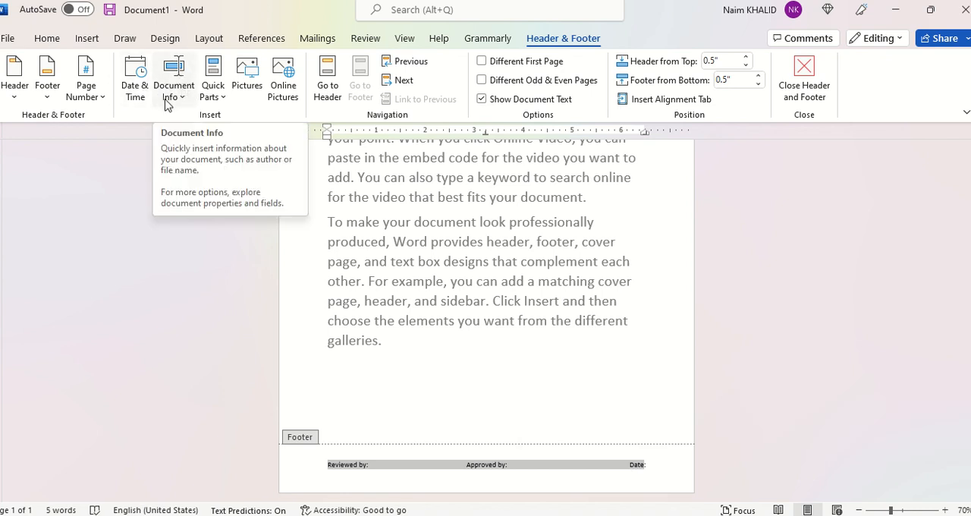
click(95, 97)
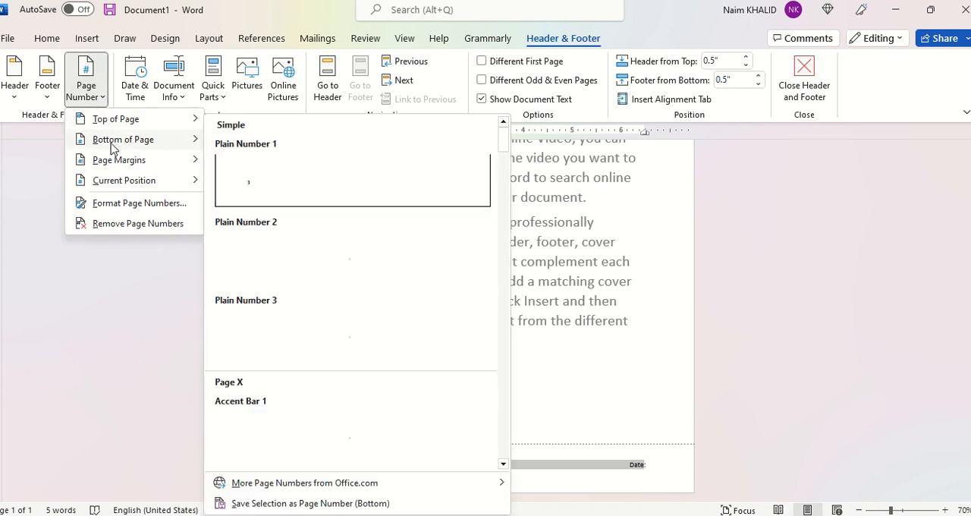
mouse_move(126, 165)
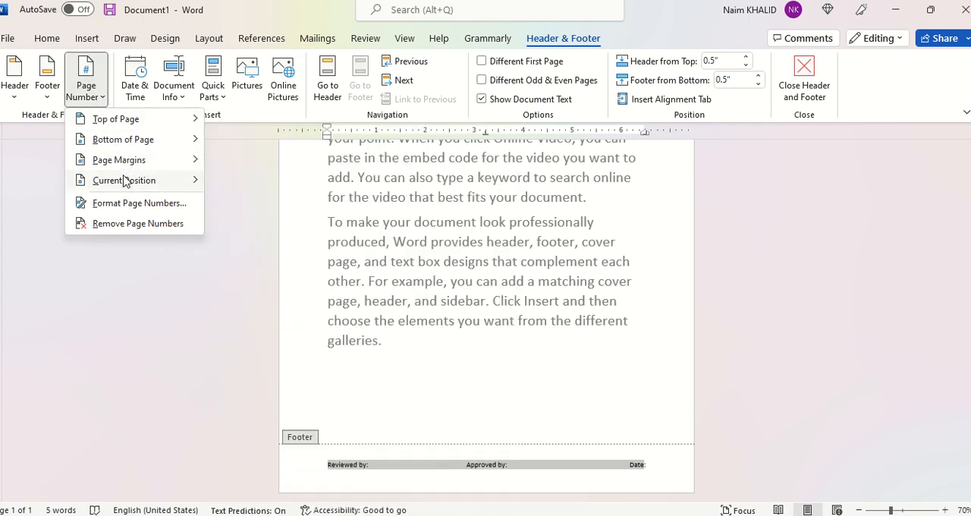
mouse_move(128, 182)
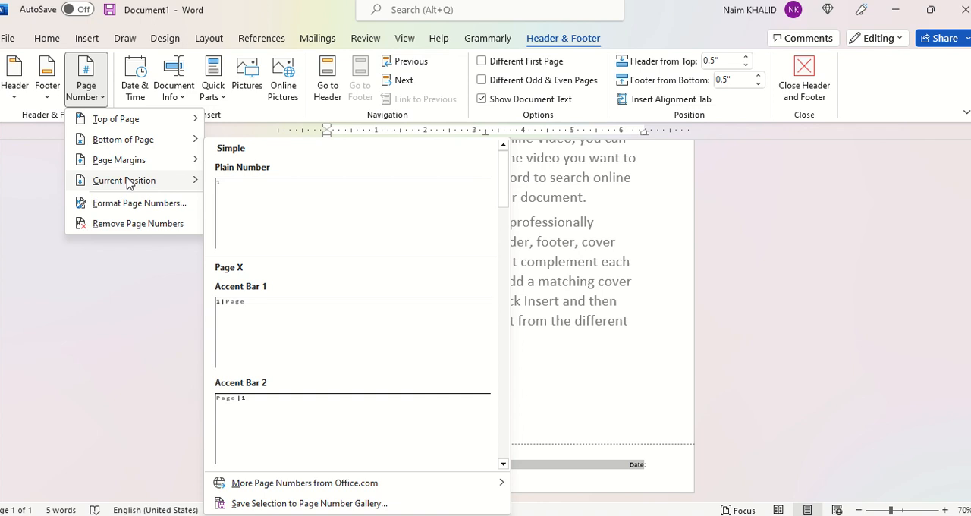
mouse_move(147, 138)
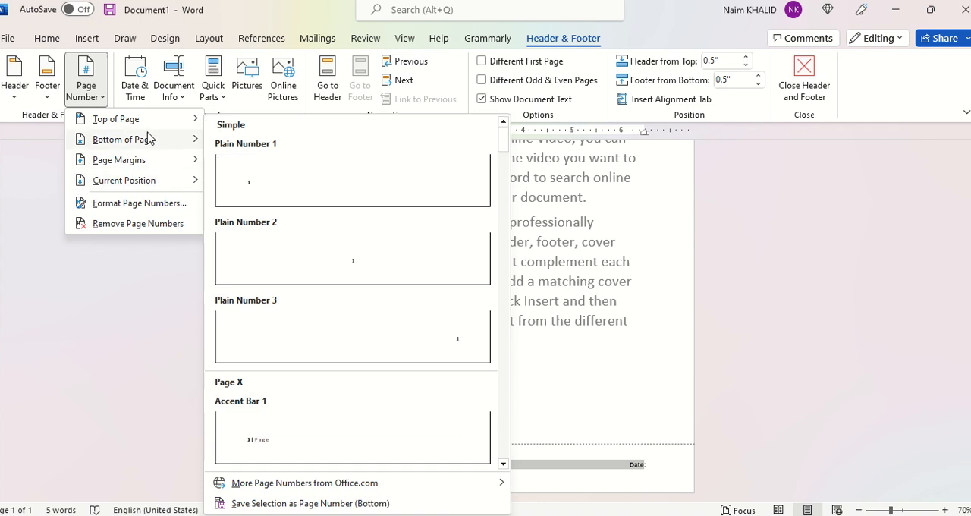
click(260, 193)
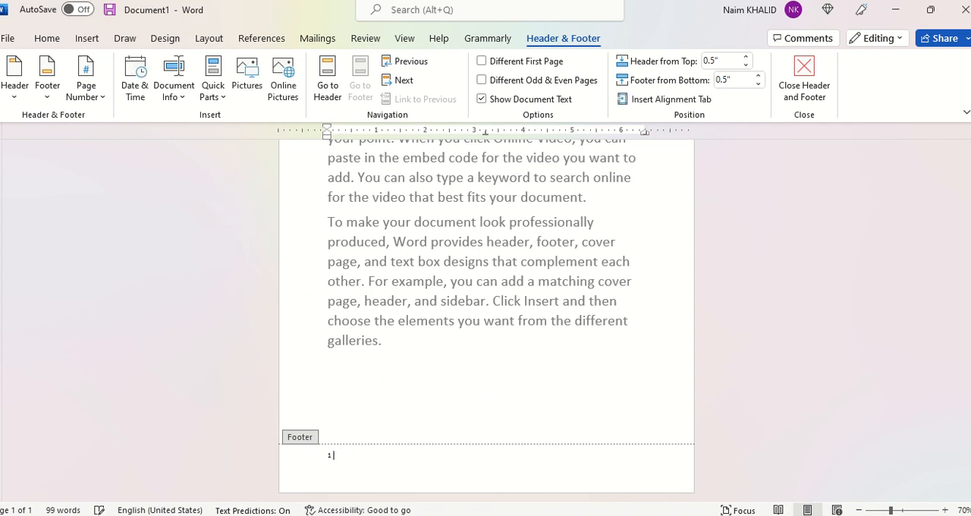
- Insert the date after the page number in the footer, using the "December 11, 2022" format
click(143, 98)
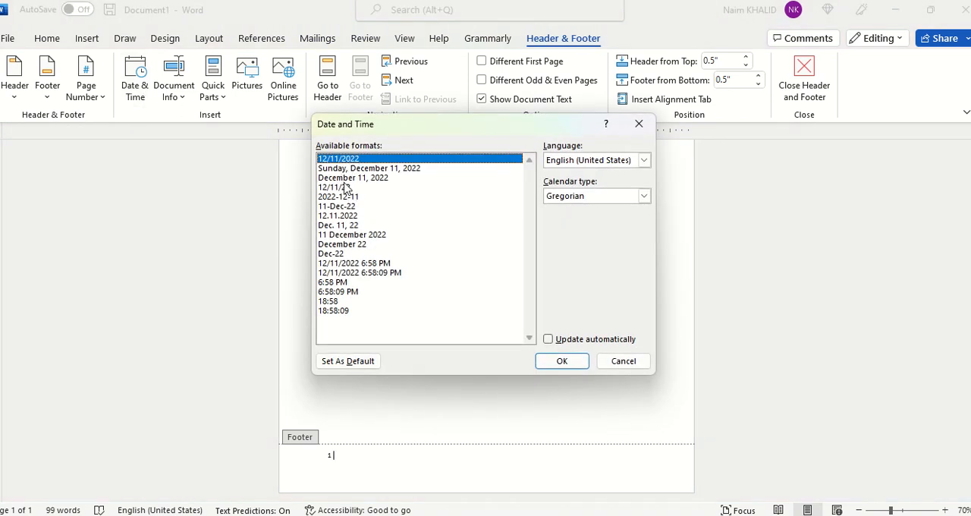
click(351, 253)
click(361, 169)
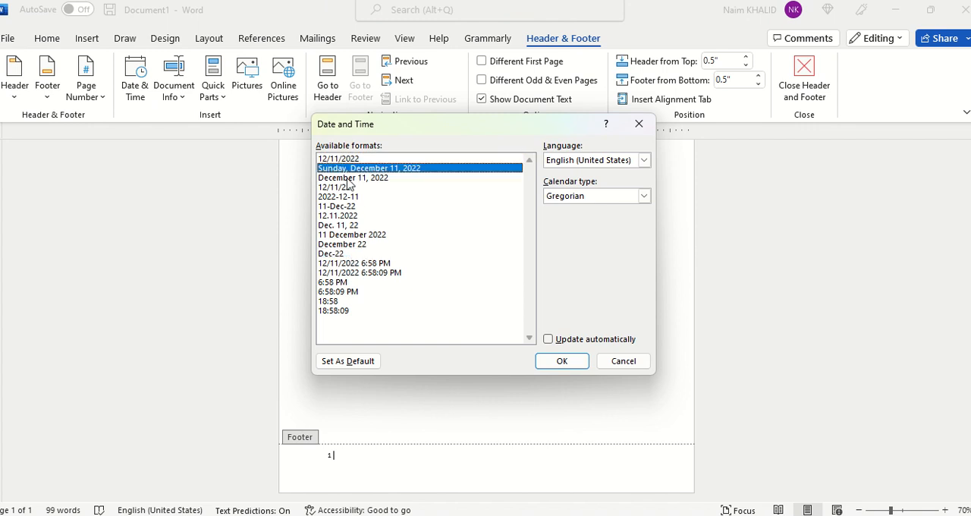
click(362, 178)
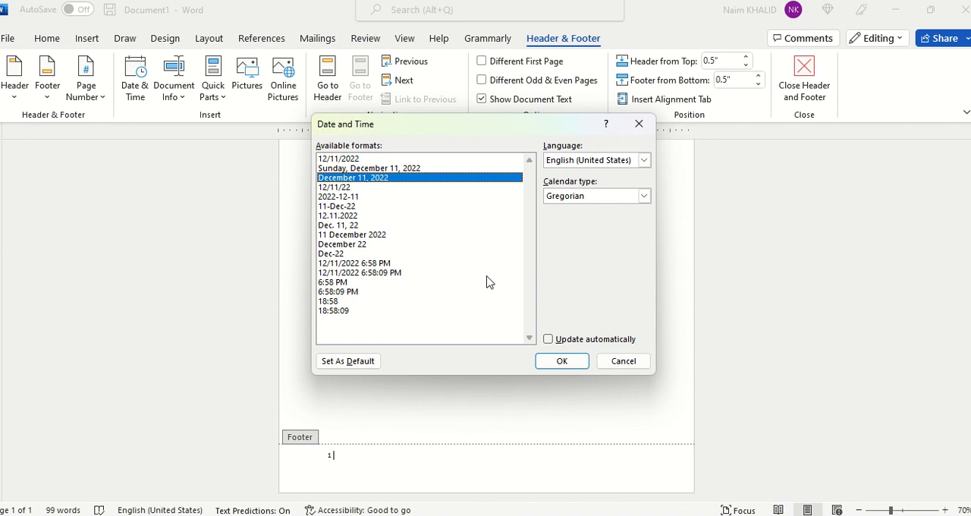
click(560, 362)
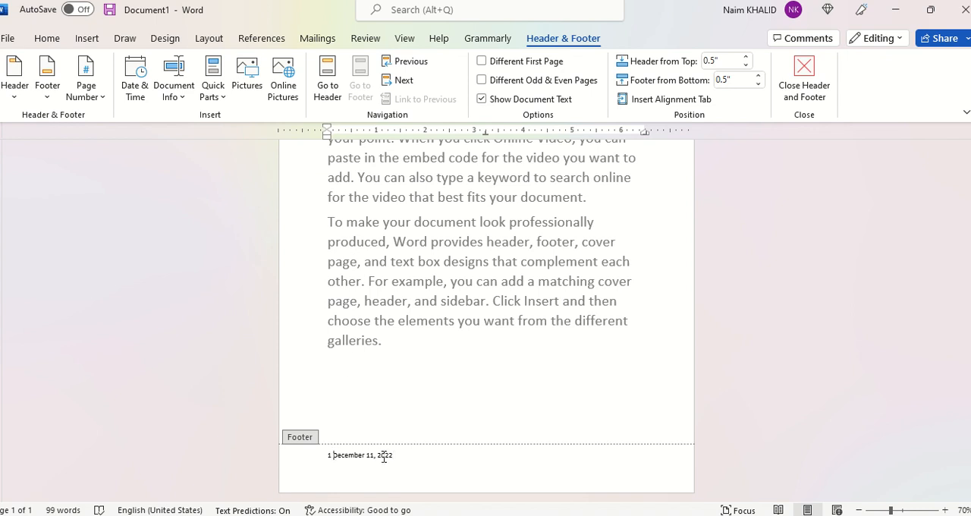
- Tab the footer date over to the right margin and return to the body text
key(Tab)
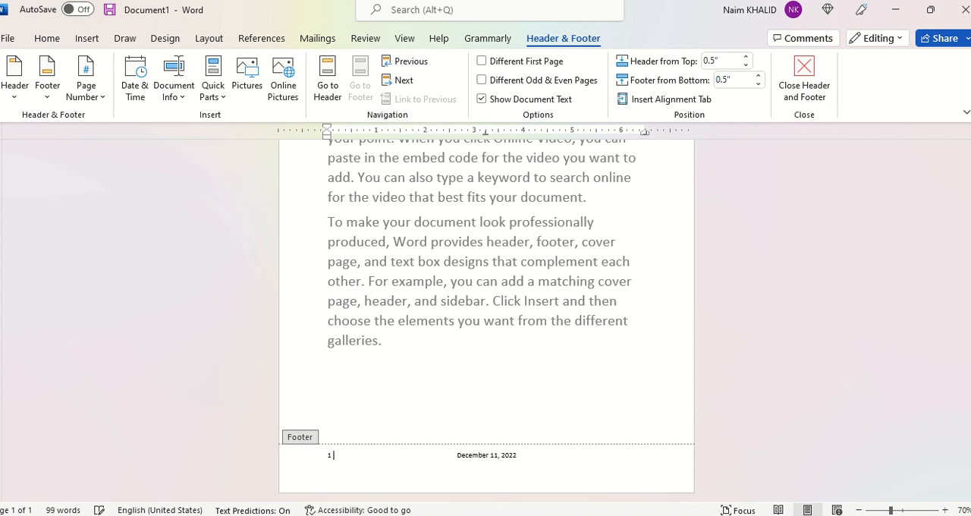
key(Tab)
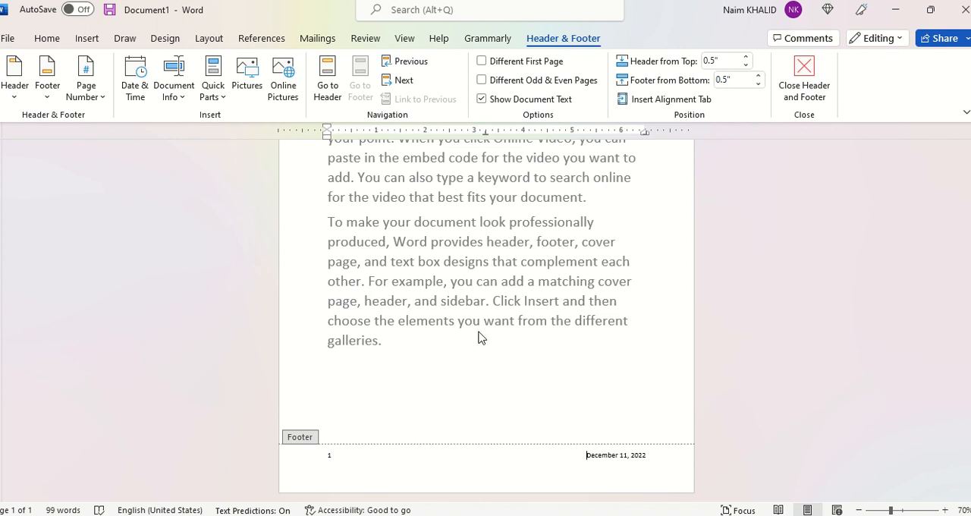
double_click(493, 325)
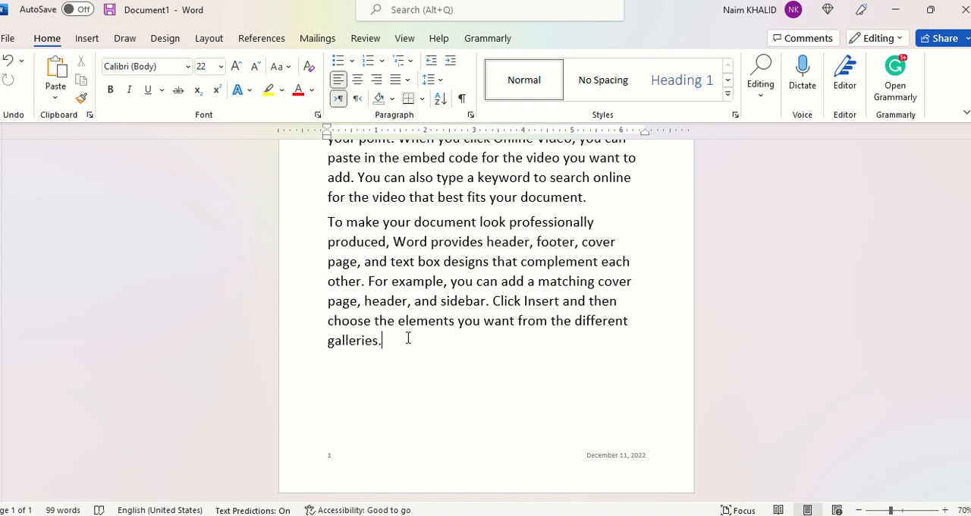
- Extend the document to three pages after the last paragraph and check the footer's page number and date on each page
key(Return)
key(ctrl+Return)
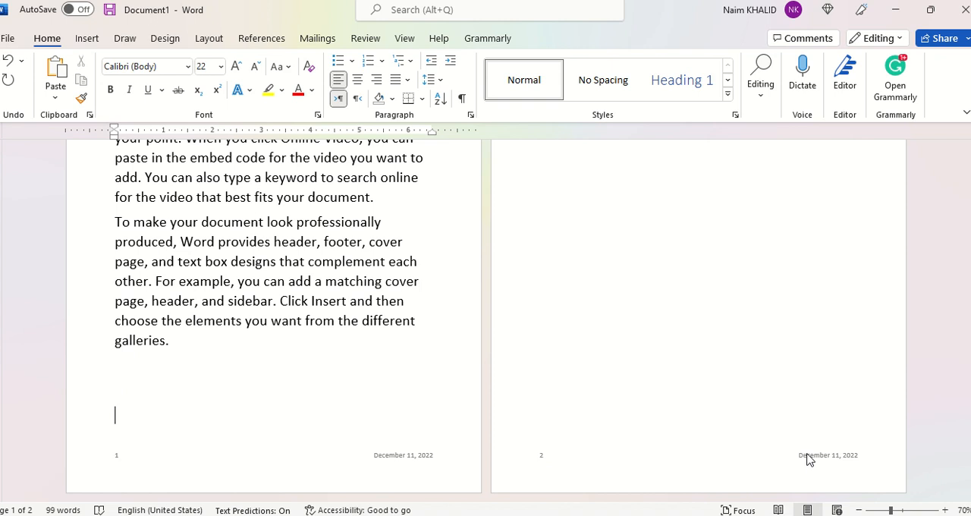
key(Return)
key(Return)
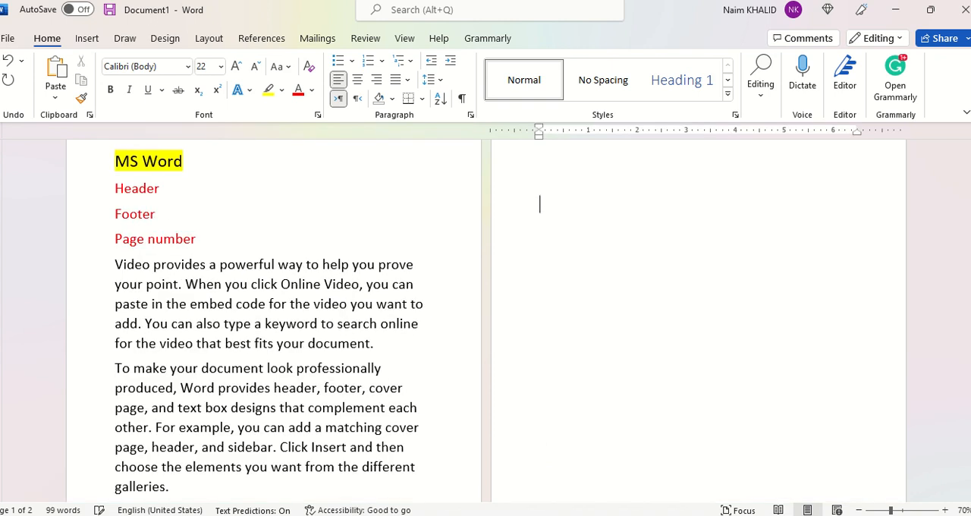
scroll(486, 318, down, 3)
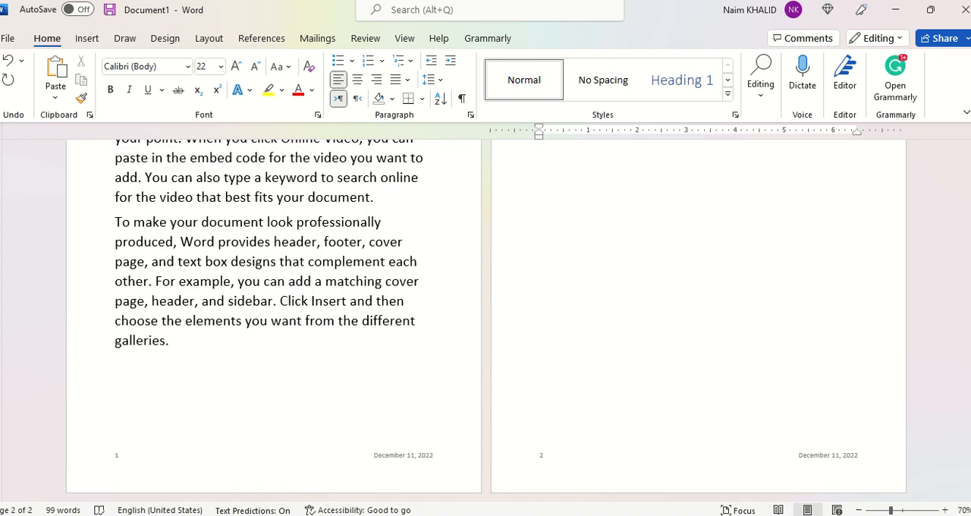
key(ctrl+Return)
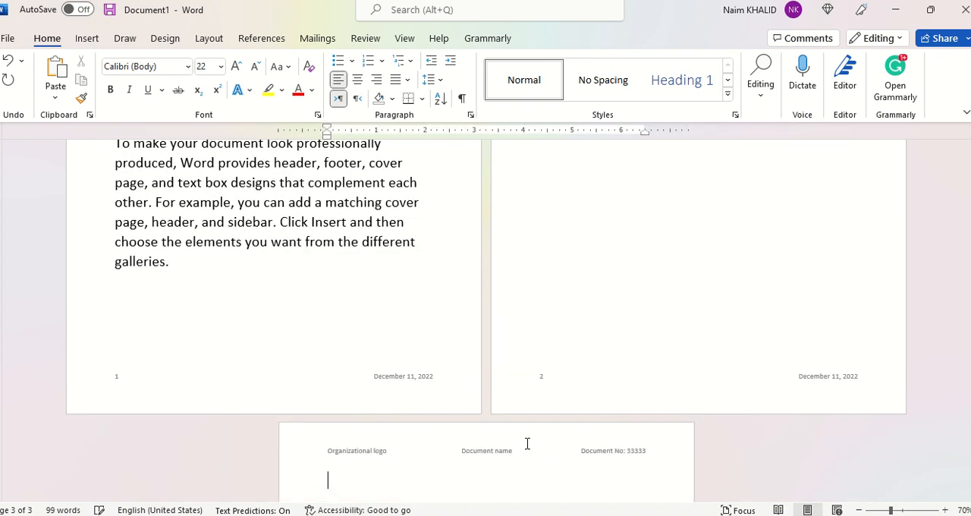
scroll(527, 445, down, 3)
scroll(409, 370, down, 7)
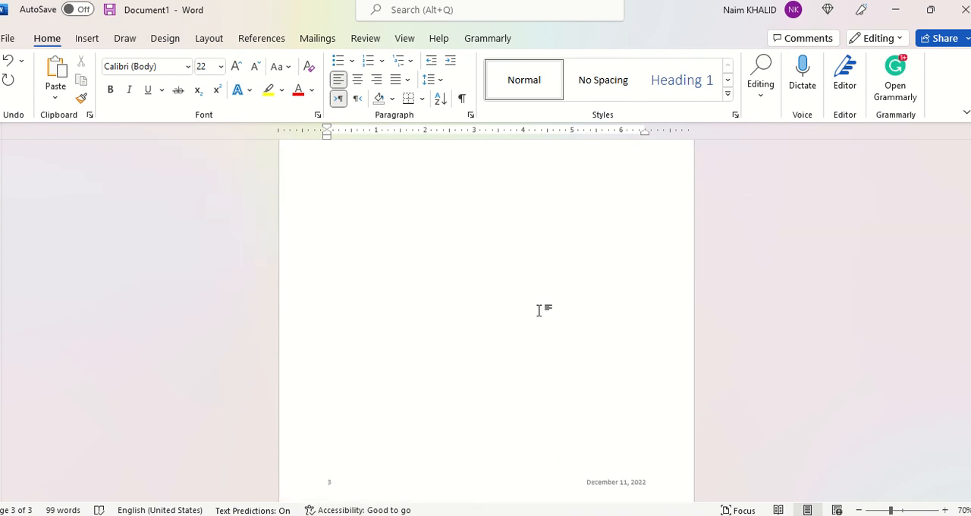
scroll(540, 311, up, 10)
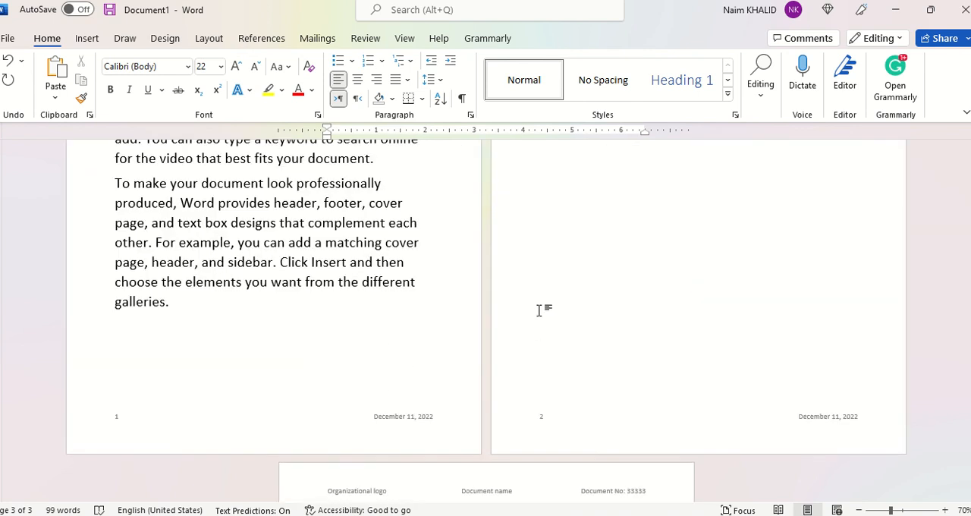
- Bring up the commands for inserting header, footer and page number elements
click(86, 40)
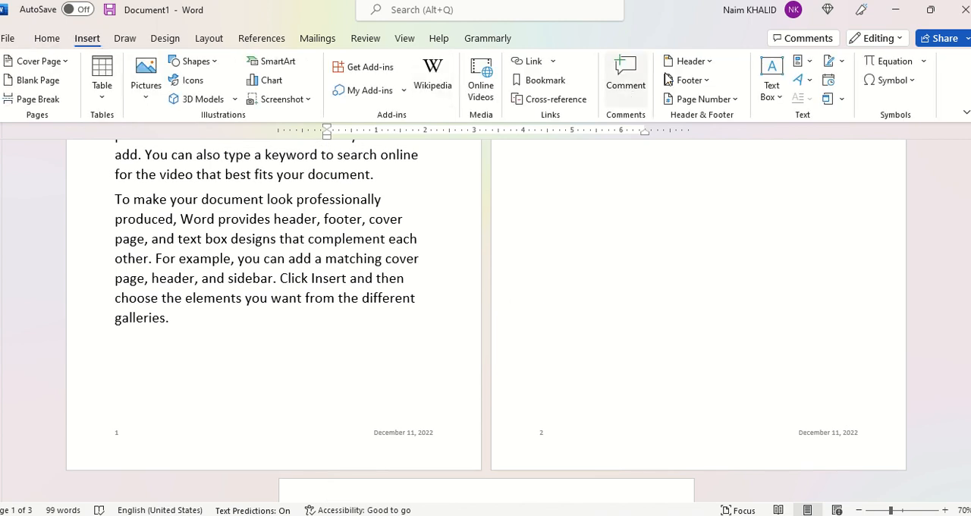